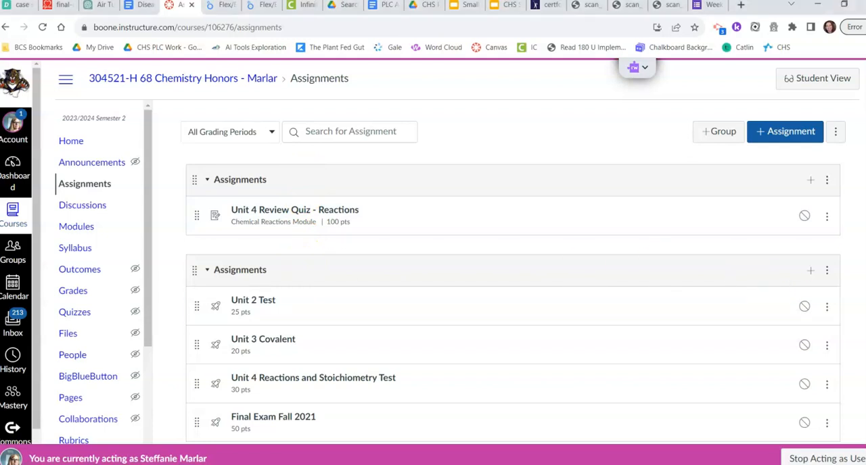
# Examine the existing assignment groups and their assignments in the Chemistry Honors course
pyautogui.scroll(-3, 776, 361)
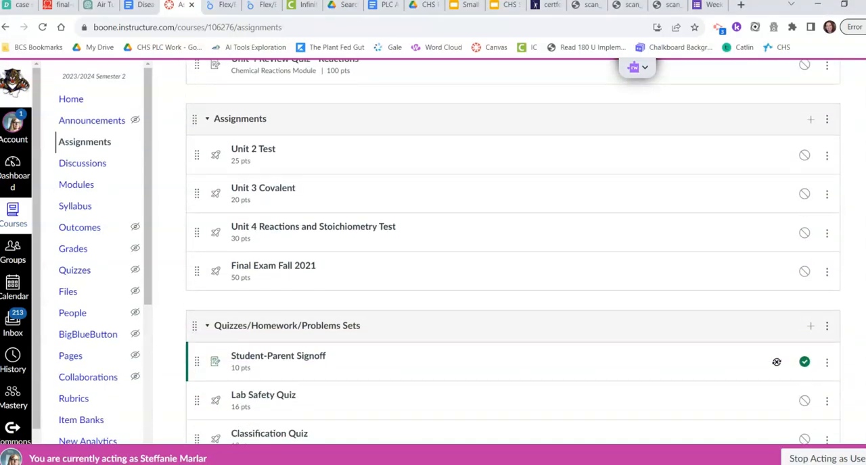
pyautogui.scroll(-3, 513, 253)
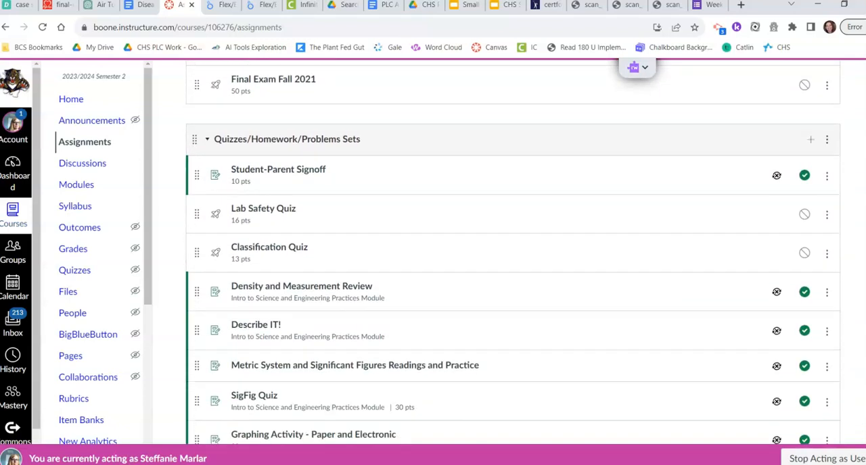
pyautogui.scroll(-1, 513, 252)
pyautogui.scroll(3, 513, 252)
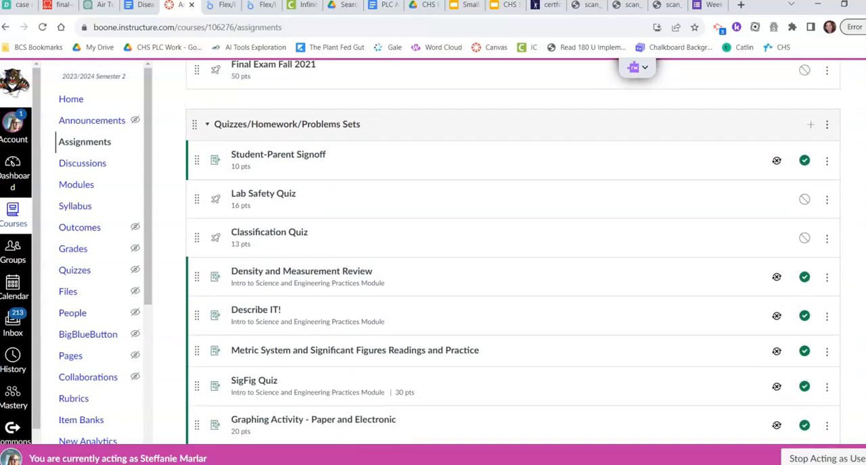
pyautogui.scroll(2, 513, 252)
pyautogui.scroll(-1, 513, 252)
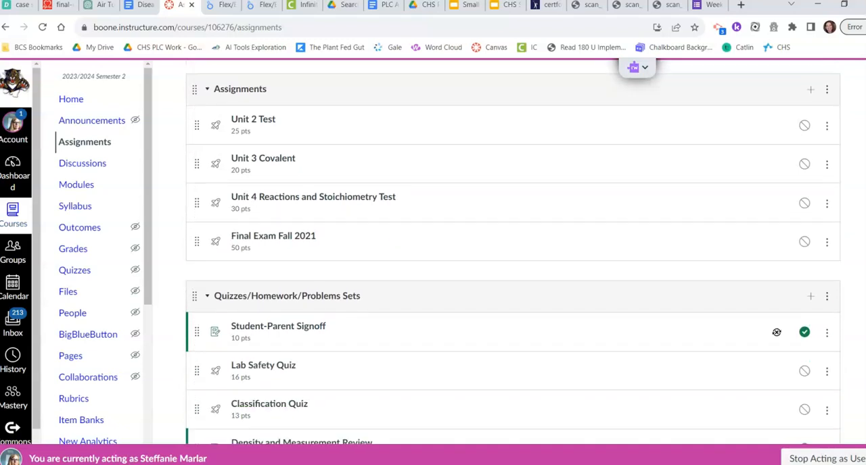
pyautogui.scroll(4, 777, 332)
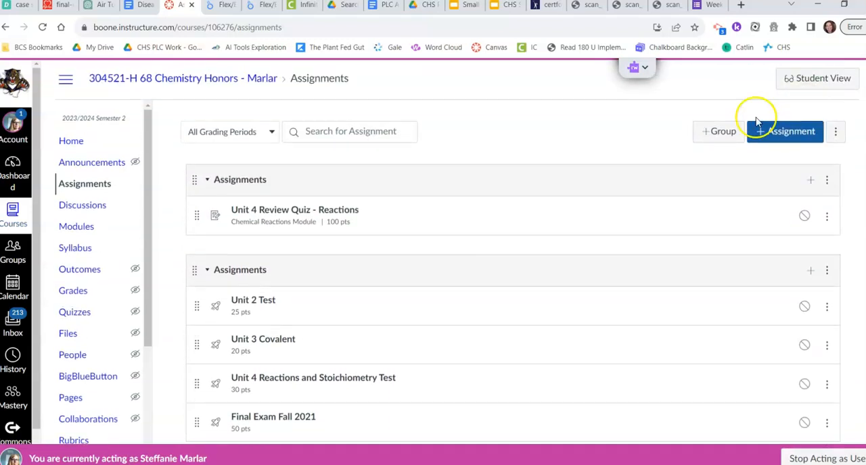
# Add and save a new assignment group named "Formative 23-24"
pyautogui.click(722, 131)
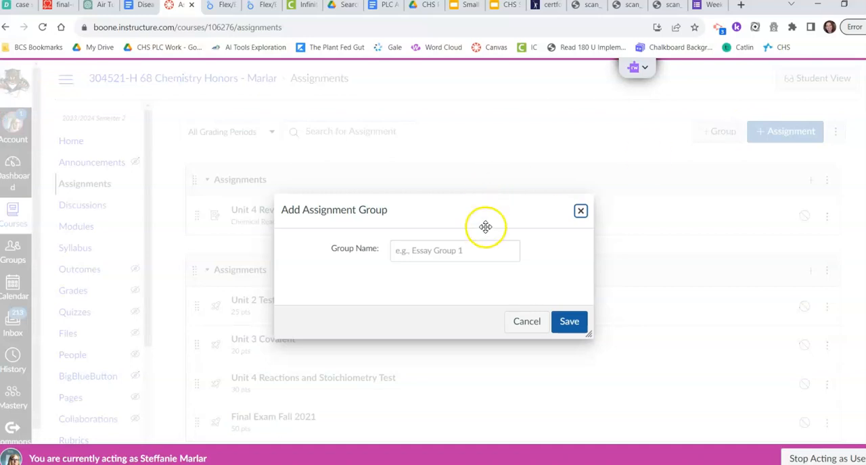
pyautogui.click(483, 251)
pyautogui.write('Form')
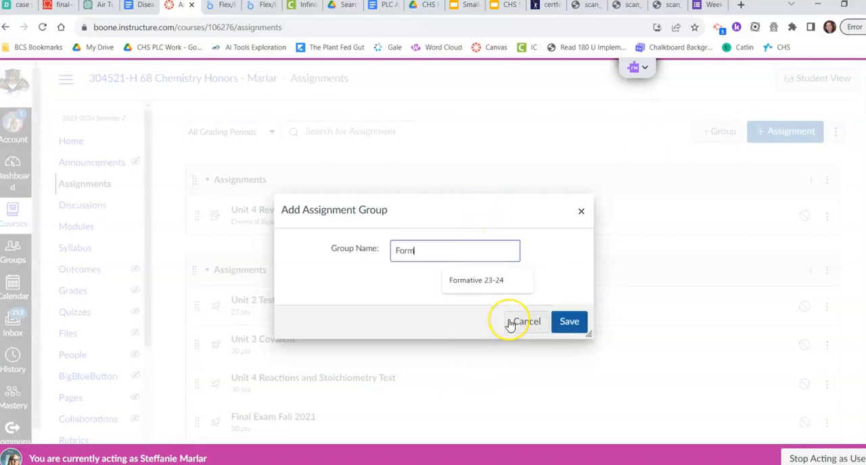
pyautogui.write('ative 23-24')
pyautogui.click(492, 288)
pyautogui.click(570, 323)
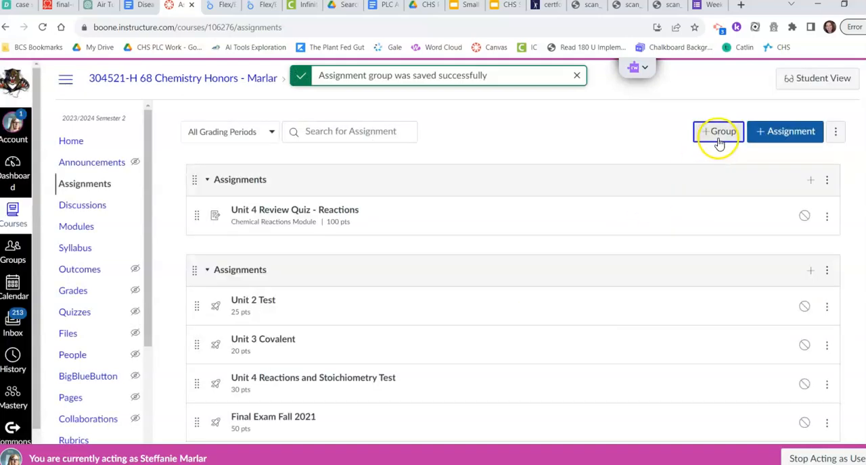
# Add and save a second assignment group named "Summative 23-24"
pyautogui.click(720, 135)
pyautogui.click(468, 251)
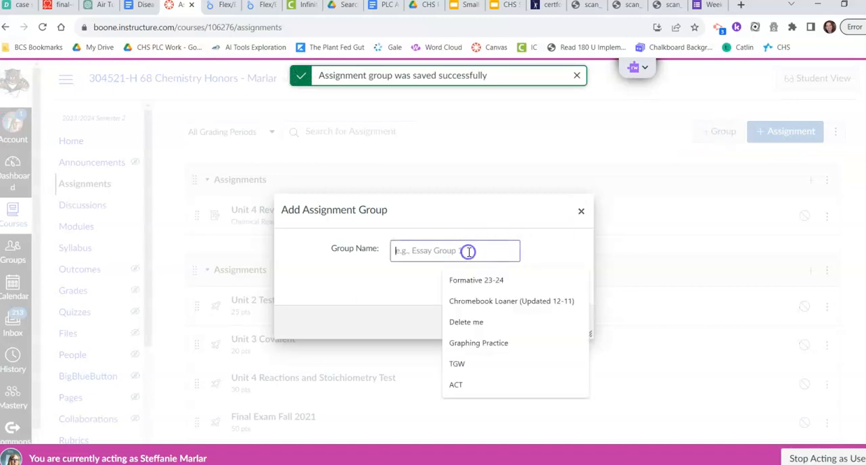
pyautogui.write('Summative 23-24')
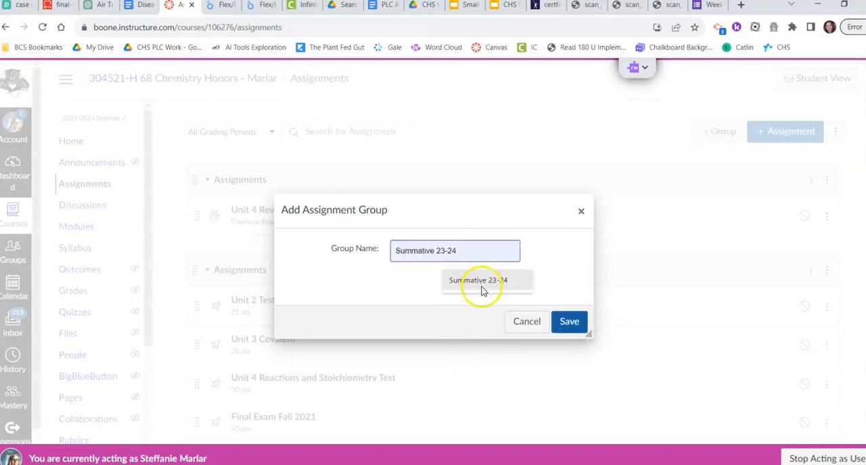
pyautogui.click(482, 283)
pyautogui.click(580, 324)
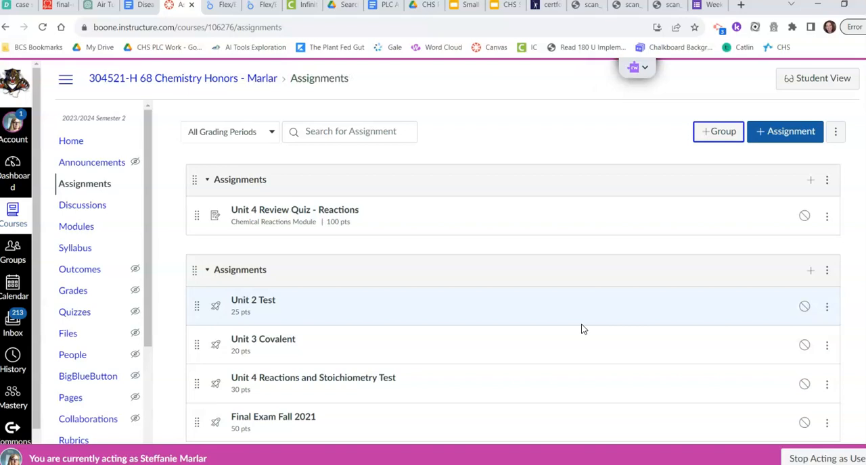
pyautogui.click(611, 309)
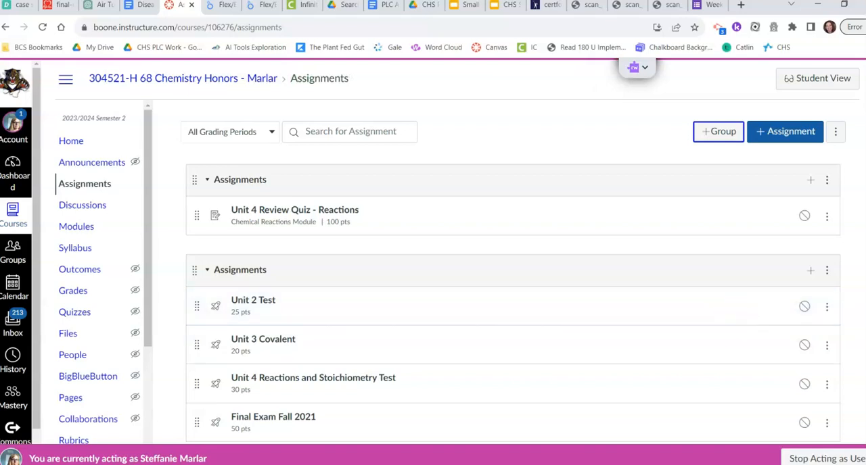
# Move the empty Formative 23-24 group to the top of the assignment group list
pyautogui.scroll(-20, 513, 254)
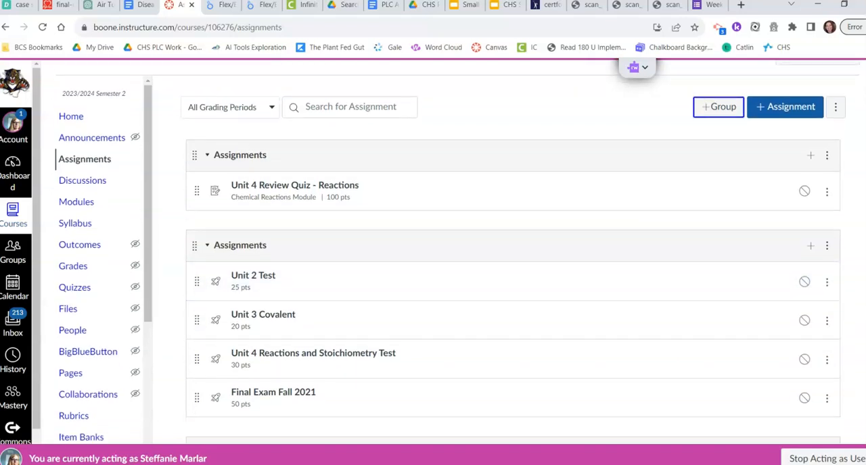
pyautogui.scroll(-5, 513, 253)
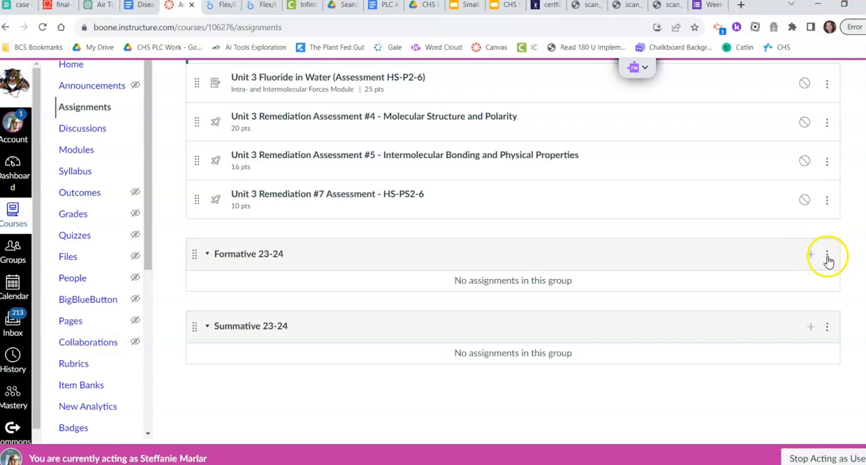
pyautogui.click(826, 258)
pyautogui.click(806, 343)
pyautogui.click(826, 187)
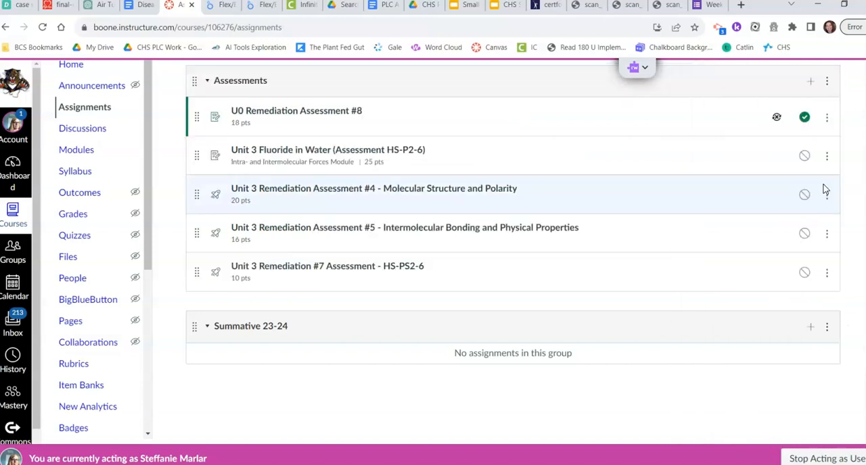
# Move the Summative 23-24 group to the top of the list, above Formative 23-24
pyautogui.click(827, 328)
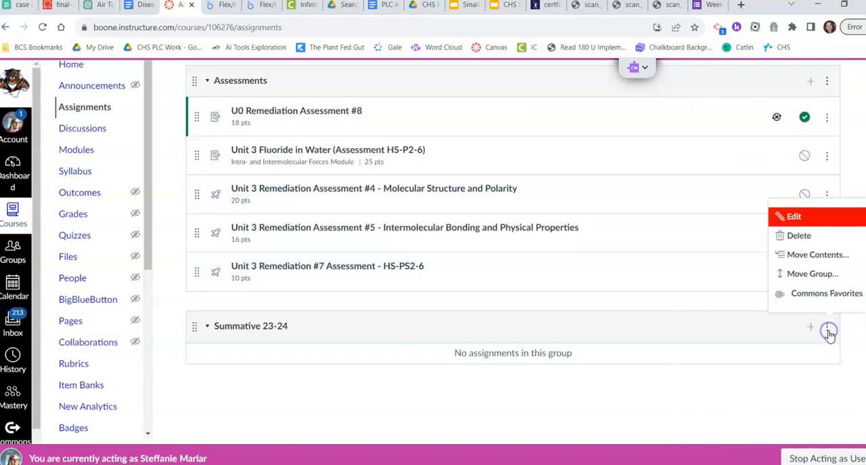
pyautogui.click(828, 278)
pyautogui.click(821, 191)
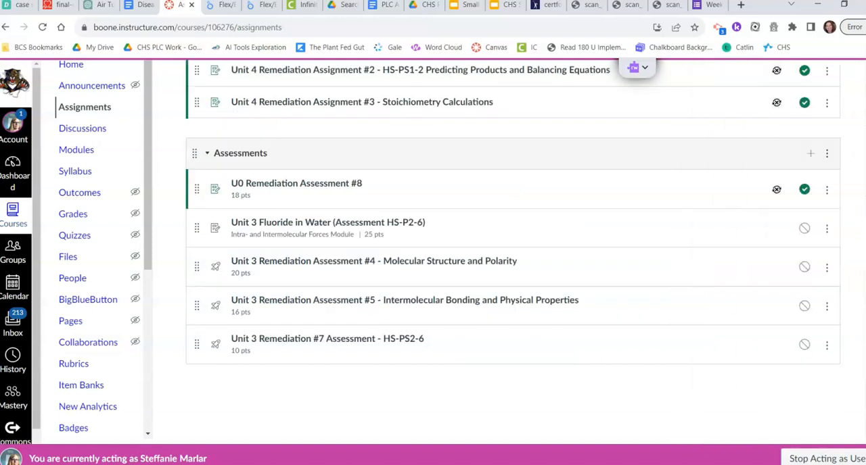
# Open the Sync SIS Categories settings and associate the Summative 23-24 group with the Summative SIS category
pyautogui.scroll(10, 841, 120)
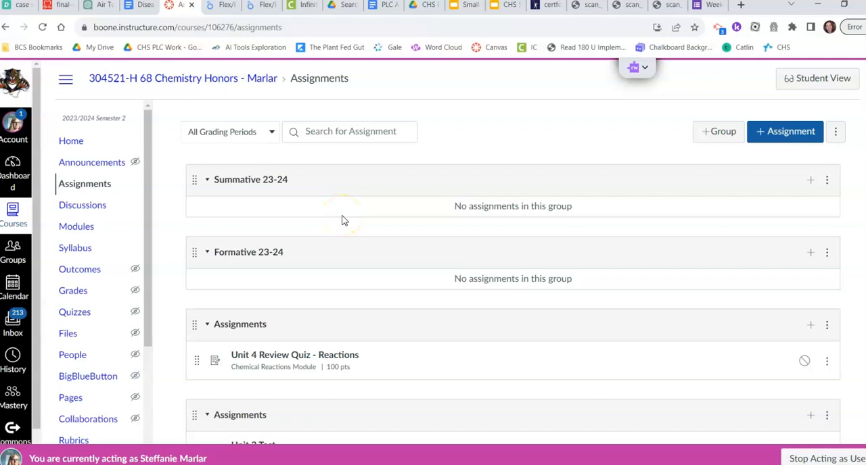
pyautogui.click(835, 134)
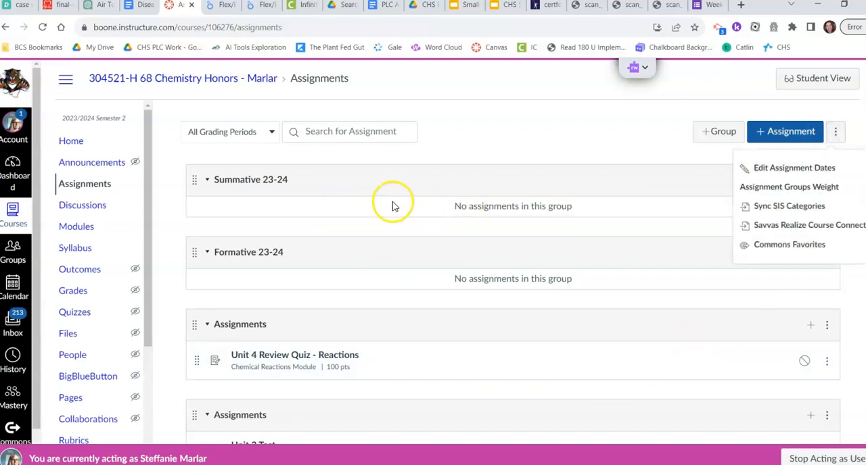
pyautogui.click(761, 207)
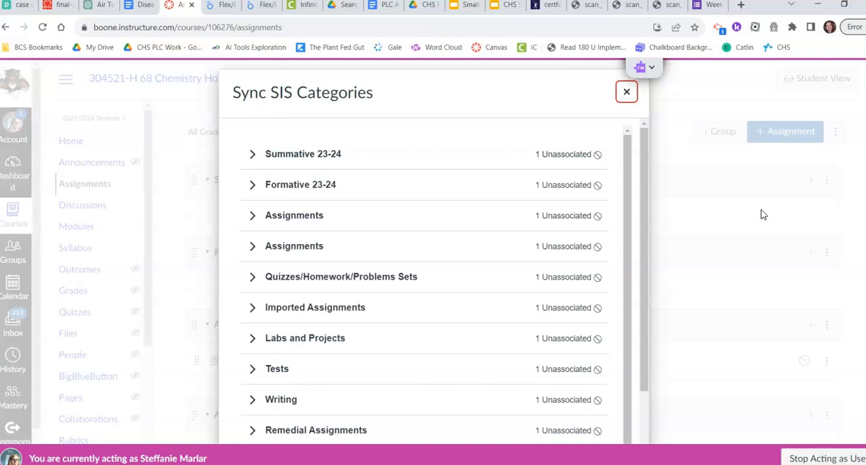
pyautogui.click(253, 156)
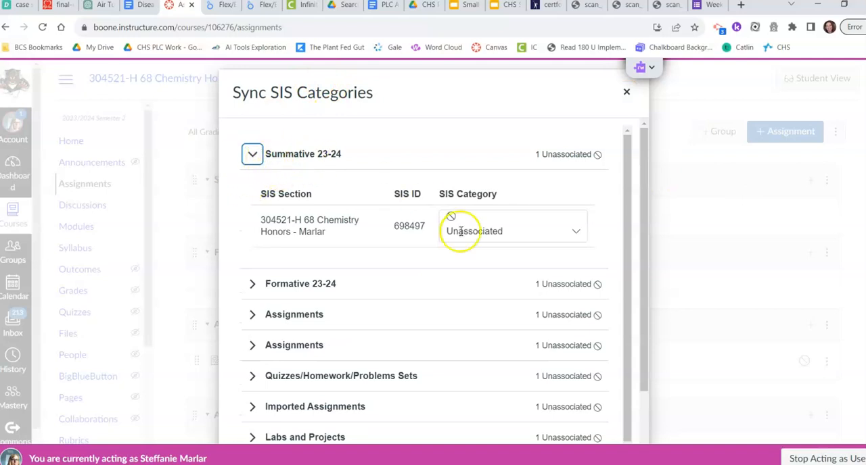
pyautogui.click(576, 232)
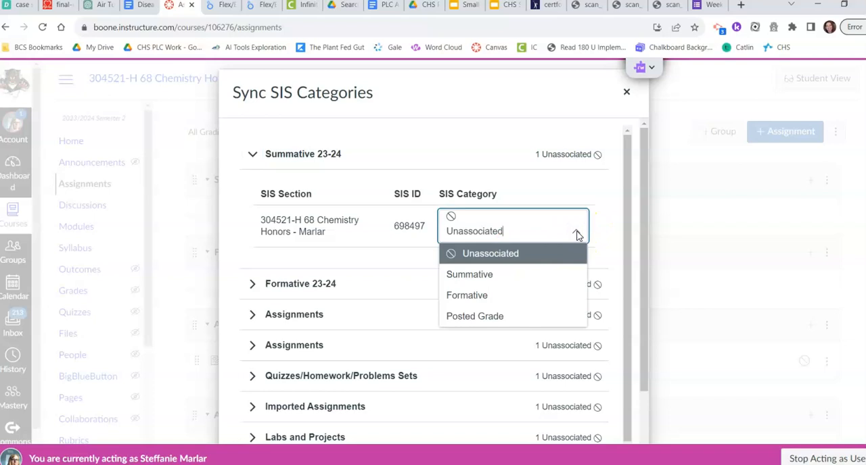
pyautogui.click(512, 274)
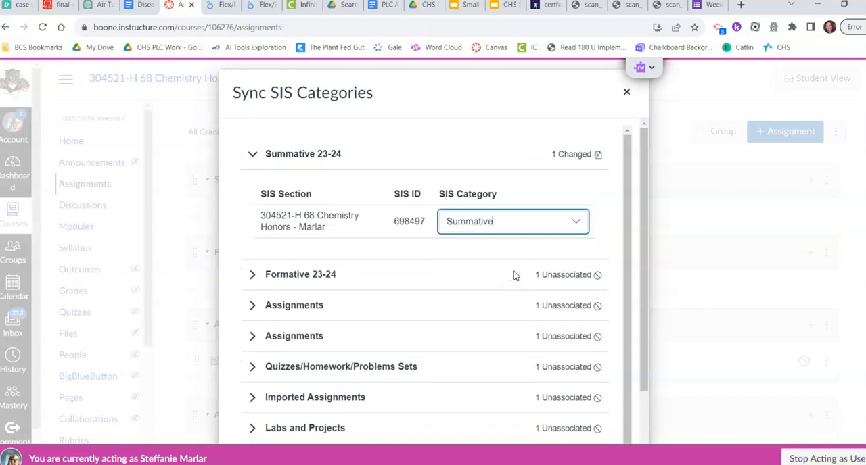
# Associate the Formative 23-24 group with the Formative SIS category
pyautogui.click(252, 276)
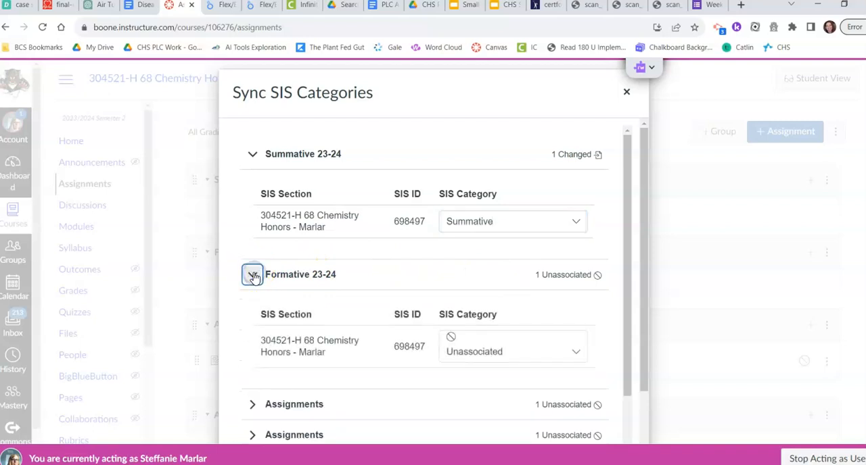
pyautogui.click(576, 355)
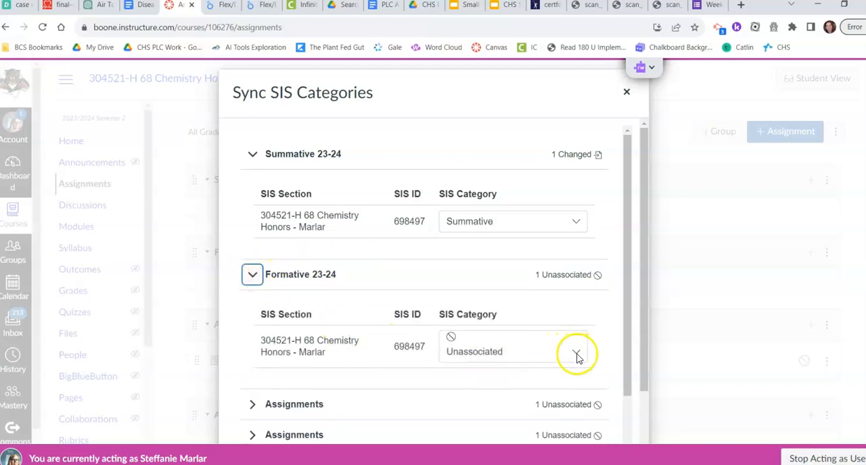
pyautogui.click(576, 356)
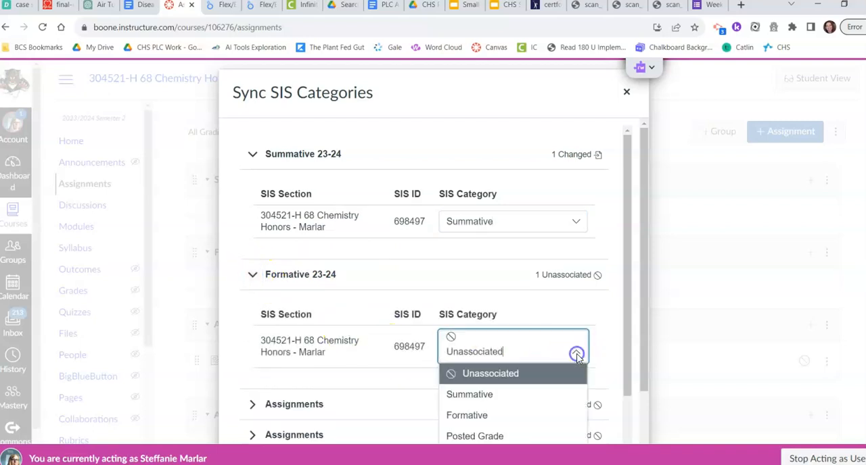
pyautogui.click(535, 418)
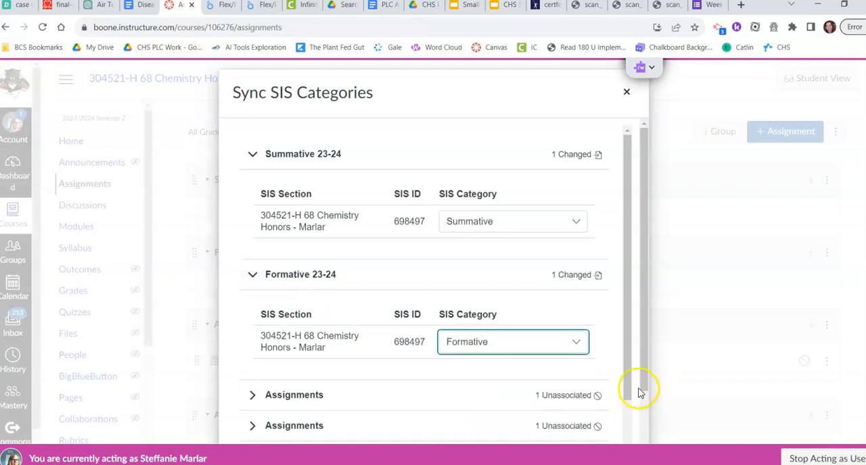
# View the SIS category options for the Quizzes/Homework/Problems Sets group, then collapse it without choosing one
pyautogui.moveTo(646, 386); pyautogui.dragTo(643, 451)
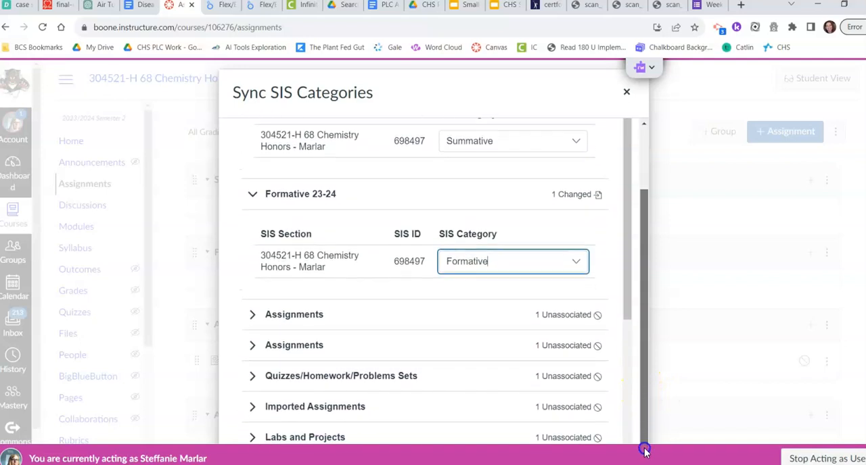
pyautogui.click(253, 377)
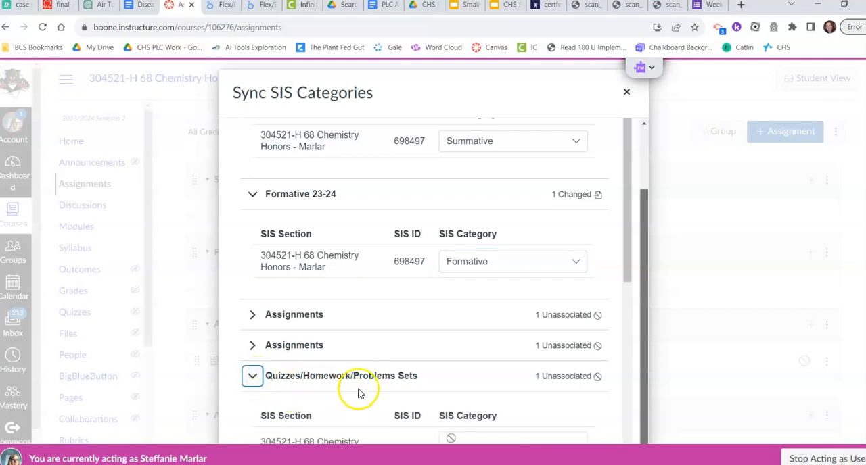
pyautogui.moveTo(628, 274); pyautogui.dragTo(630, 318)
pyautogui.click(581, 380)
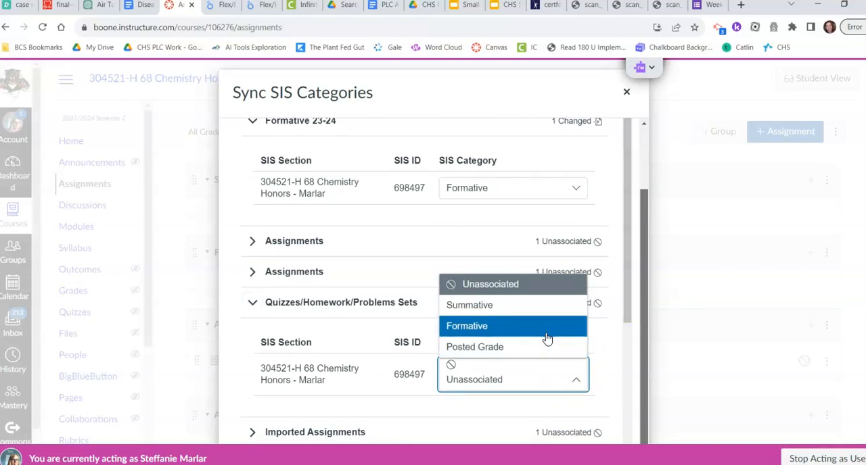
pyautogui.click(609, 338)
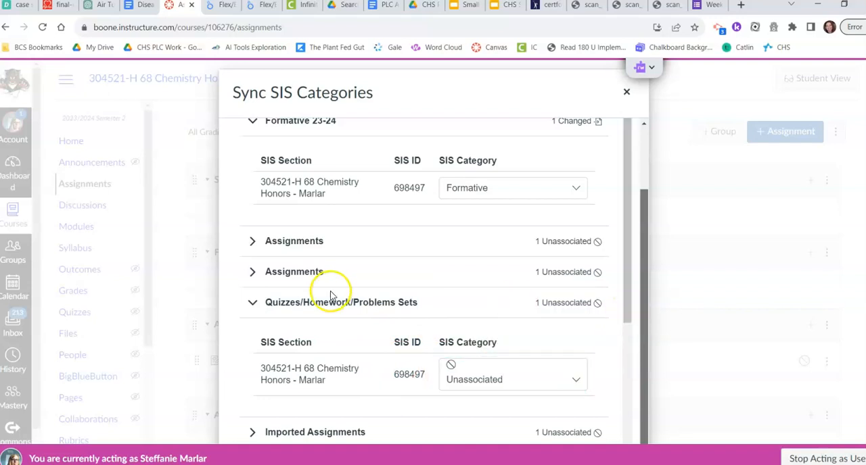
pyautogui.click(252, 303)
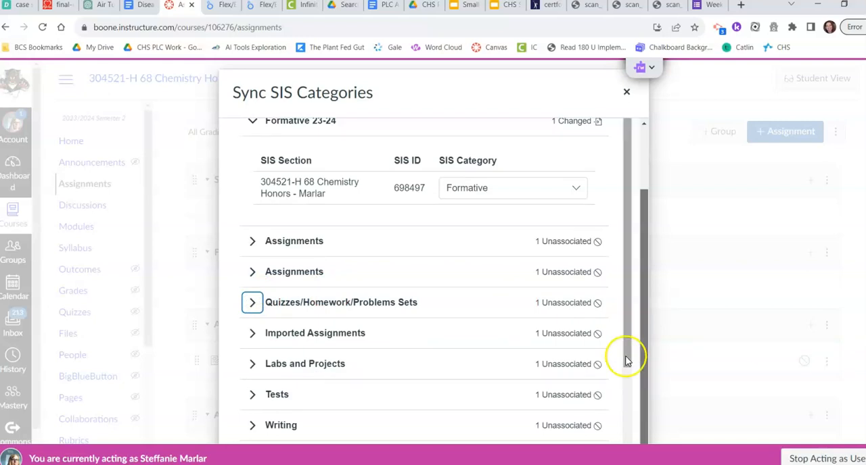
# Sync the SIS categories, close the dialog and reload the Assignments page
pyautogui.scroll(-2, 626, 360)
pyautogui.click(559, 414)
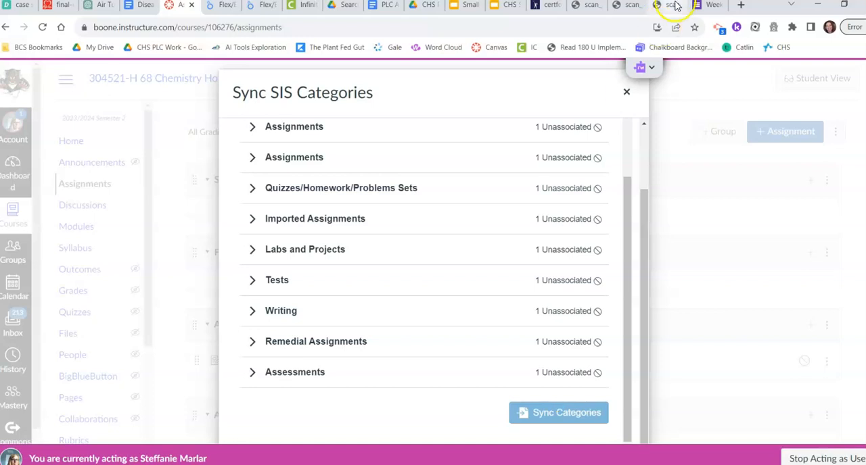
pyautogui.click(626, 92)
pyautogui.click(42, 27)
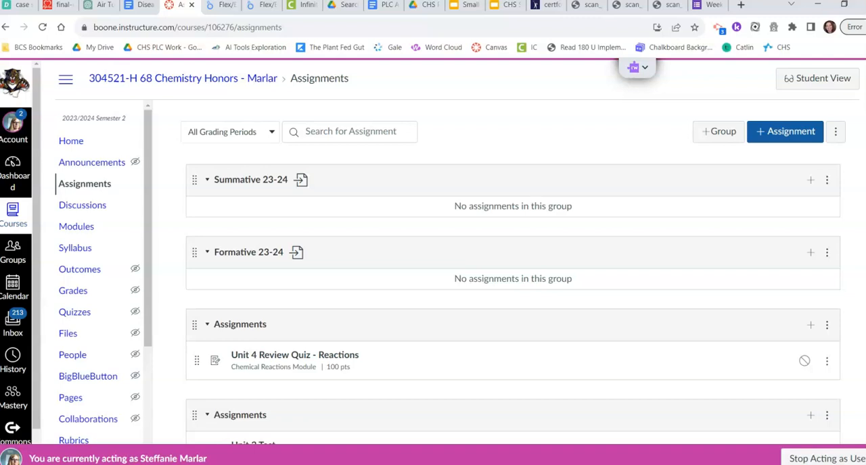
pyautogui.scroll(-5, 513, 270)
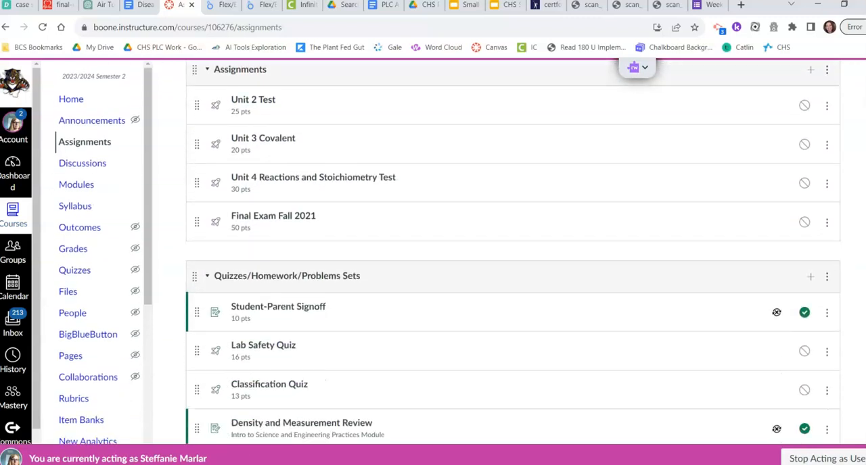
# Move Unit 4 Review Quiz - Reactions into the Formative 23-24 group and Unit 2 Test into the Summative 23-24 group
pyautogui.scroll(-4, 513, 270)
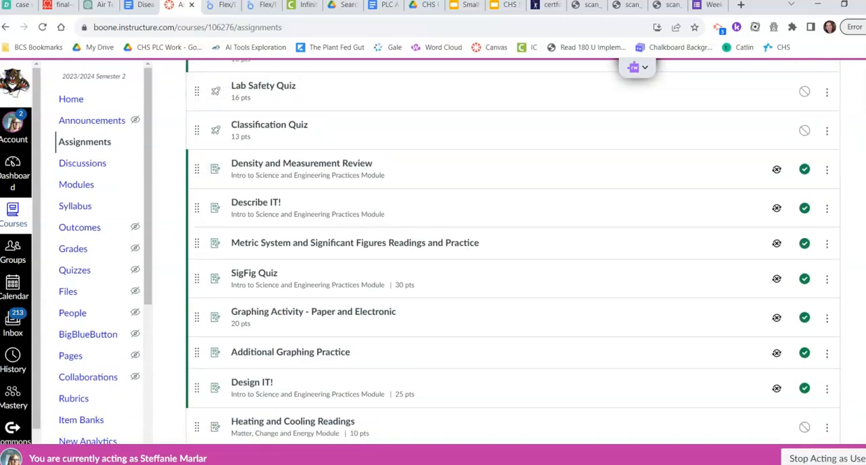
pyautogui.scroll(-4, 513, 271)
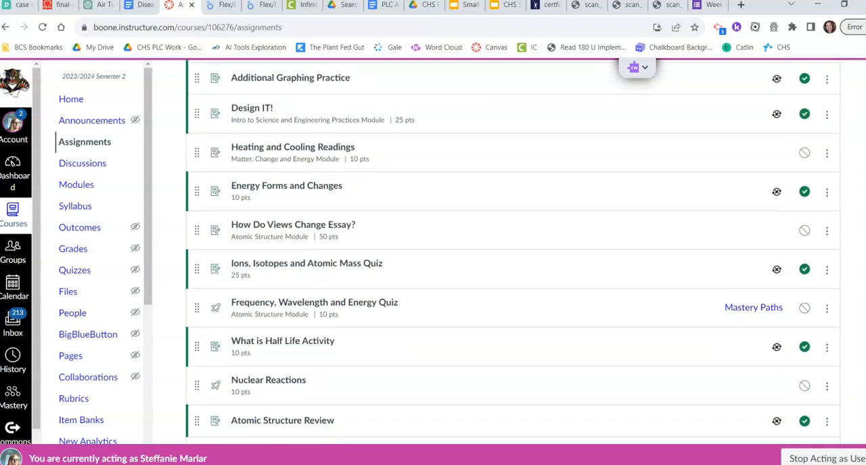
pyautogui.scroll(8, 513, 252)
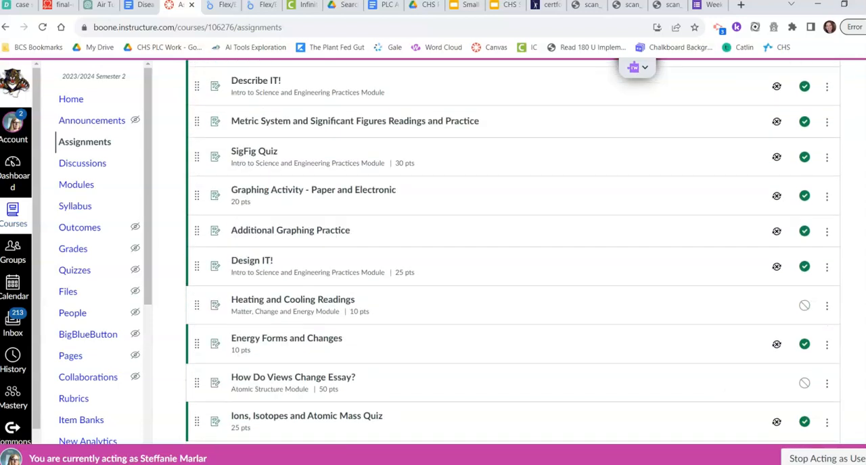
pyautogui.scroll(4, 513, 253)
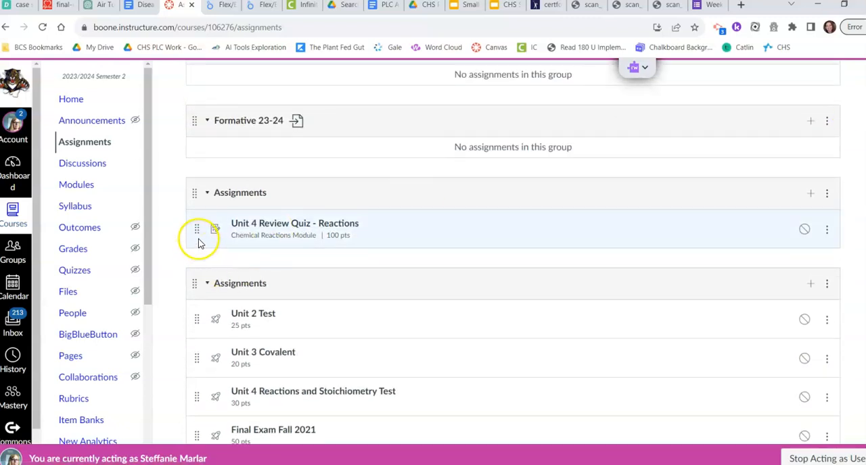
pyautogui.moveTo(199, 234); pyautogui.dragTo(196, 166)
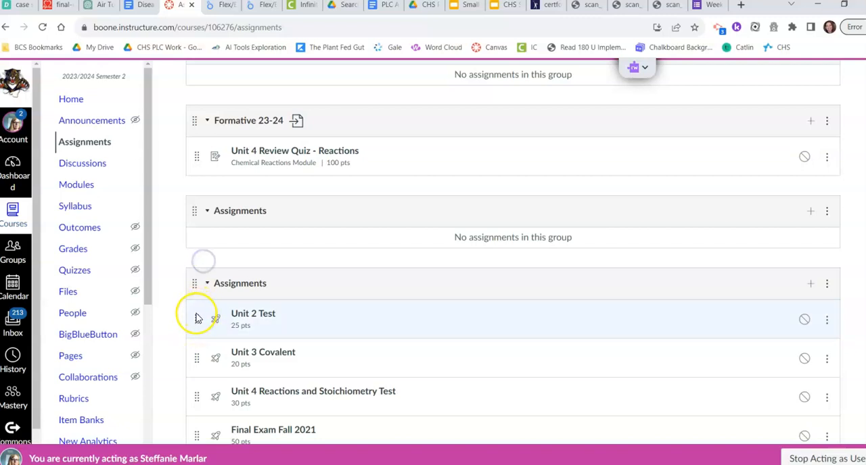
pyautogui.moveTo(195, 316); pyautogui.dragTo(215, 81)
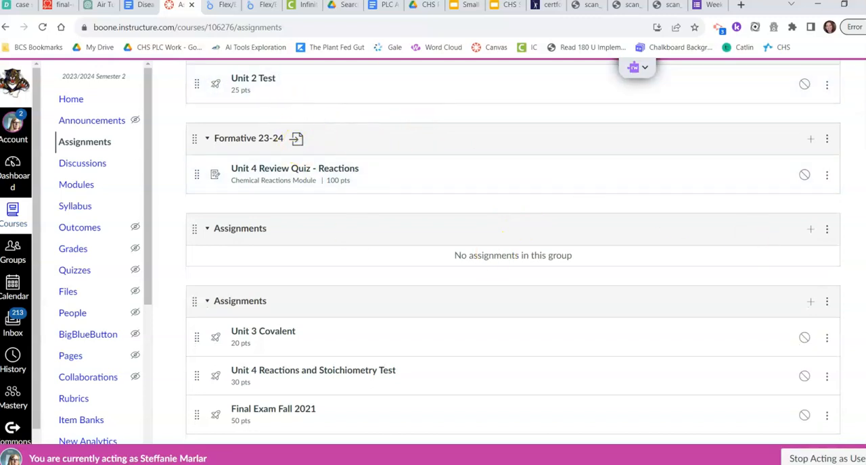
# Open the Unit 2 Test quiz for editing, view its assignment group choices, and cancel without changing anything
pyautogui.scroll(2, 513, 252)
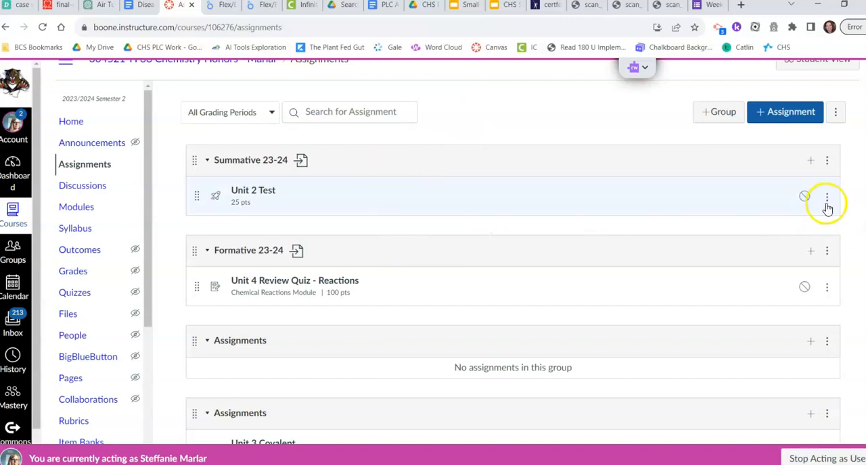
pyautogui.click(256, 197)
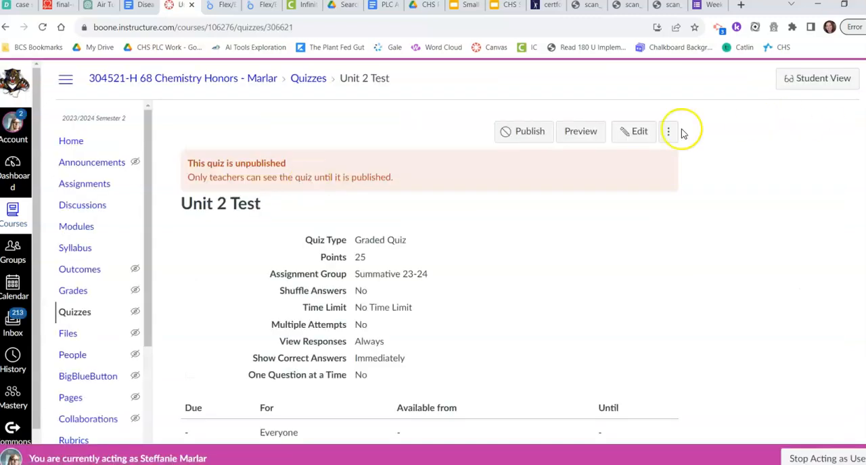
pyautogui.click(635, 131)
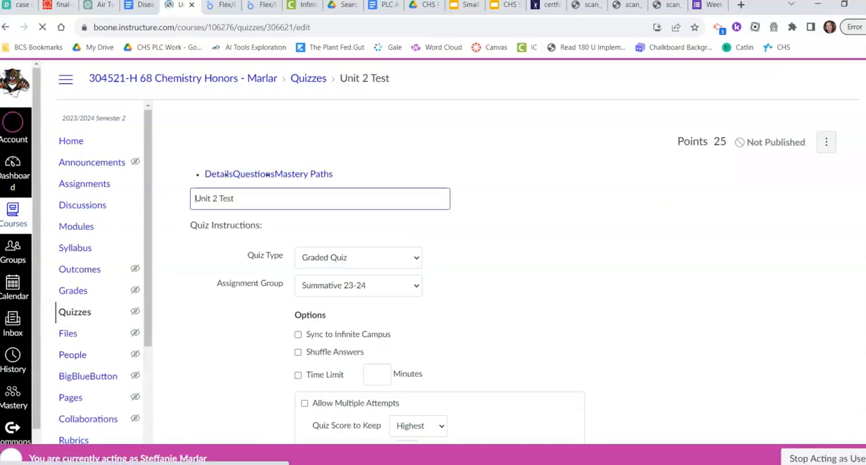
pyautogui.scroll(-1, 513, 276)
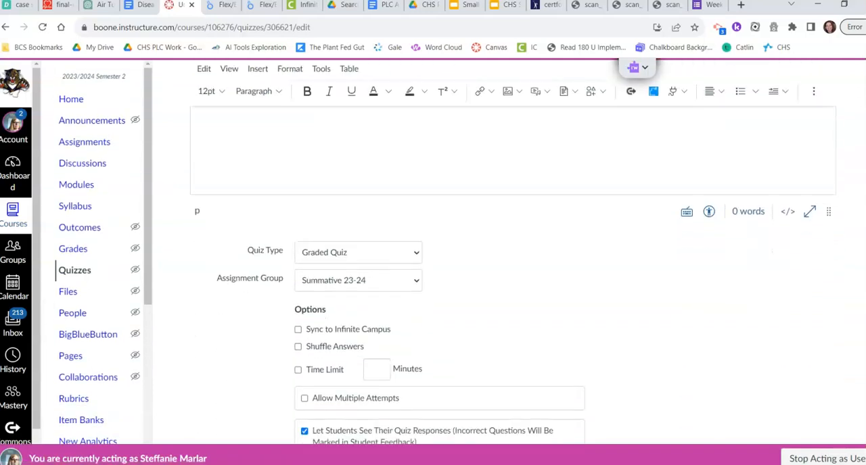
pyautogui.click(350, 283)
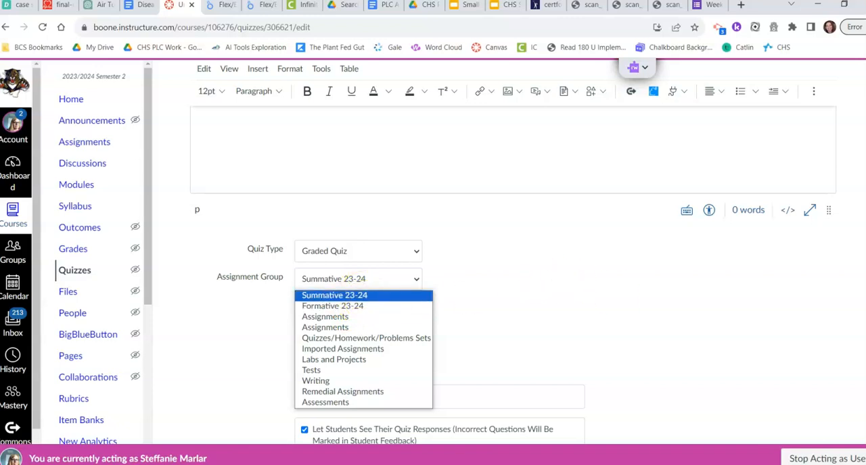
pyautogui.click(556, 278)
pyautogui.scroll(-6, 556, 277)
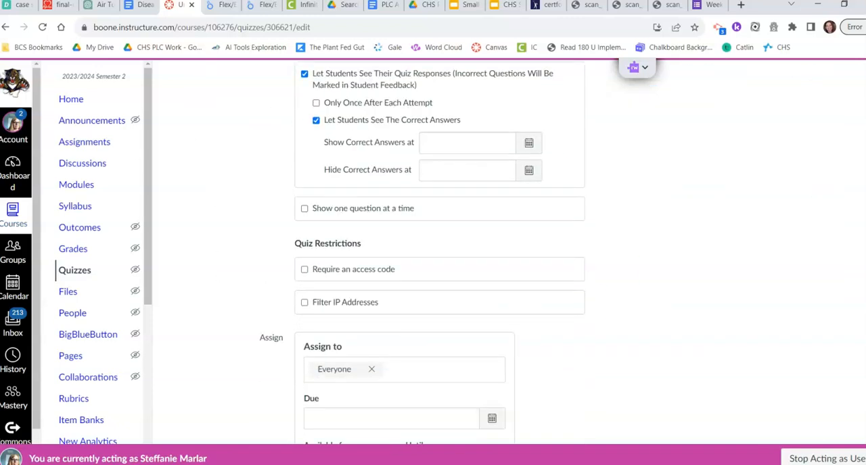
pyautogui.scroll(-3, 440, 257)
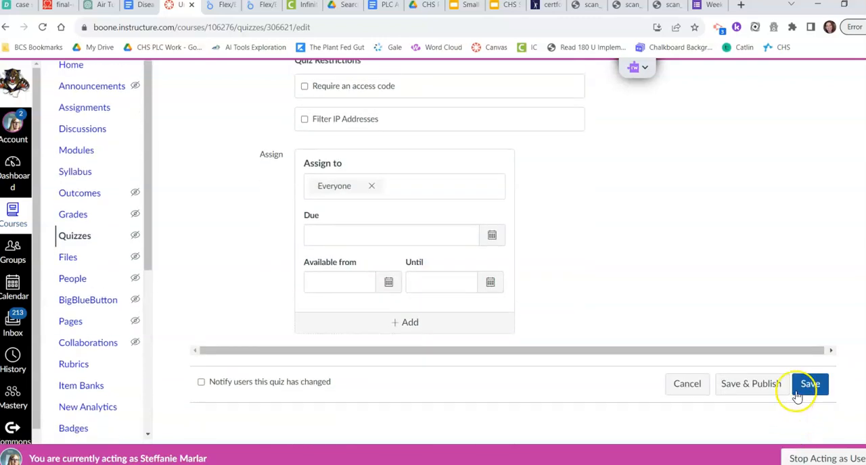
pyautogui.click(678, 399)
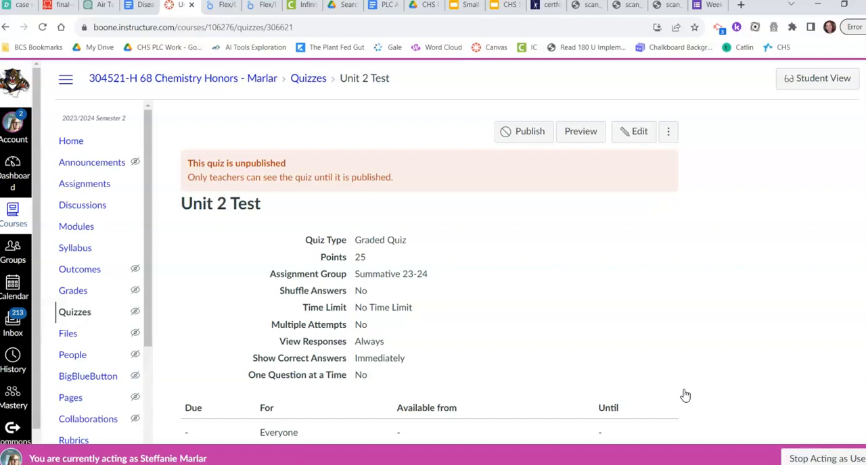
# Open the Grade Sync page of the Chemistry Honors course
pyautogui.moveTo(147, 228); pyautogui.dragTo(138, 376)
pyautogui.click(82, 389)
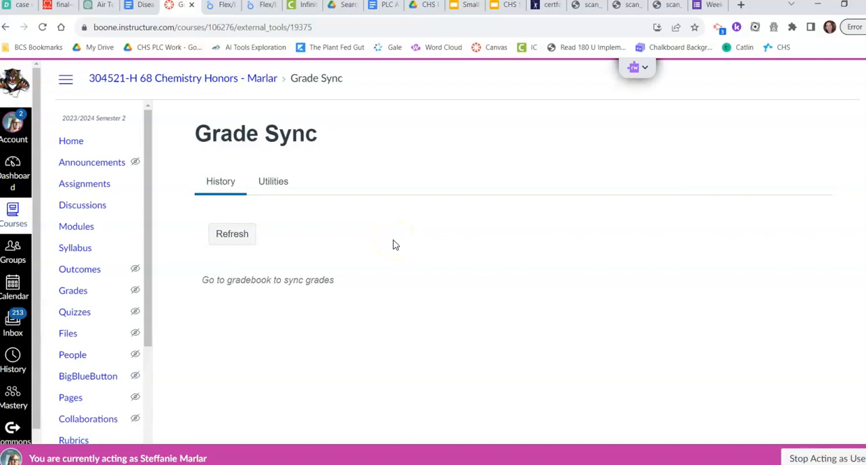
# Switch to Infinite Campus and save the non-Campus assignment defaults with category Formative and grading task Term Grade
pyautogui.click(310, 7)
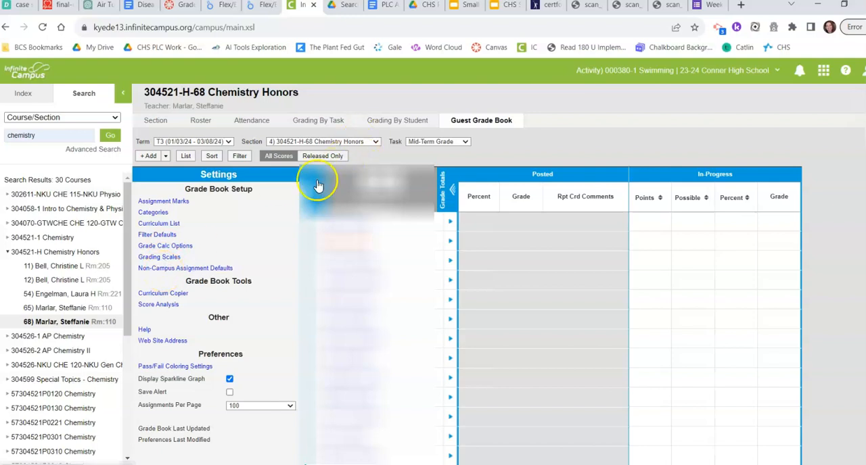
pyautogui.click(153, 269)
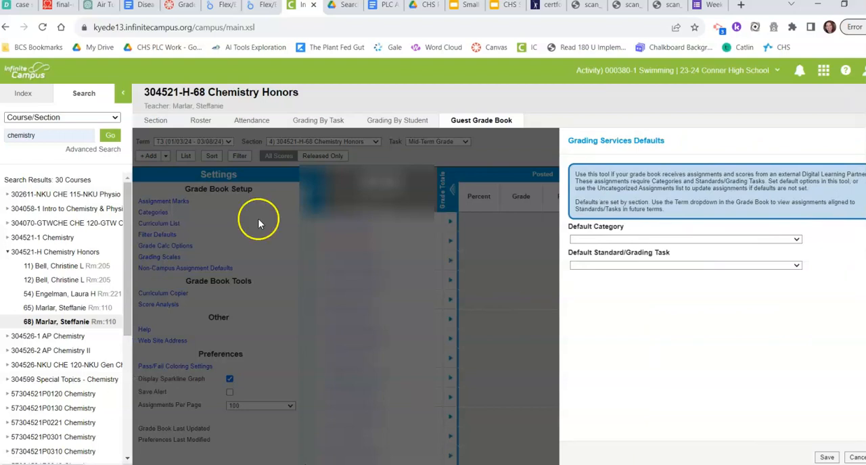
pyautogui.click(588, 240)
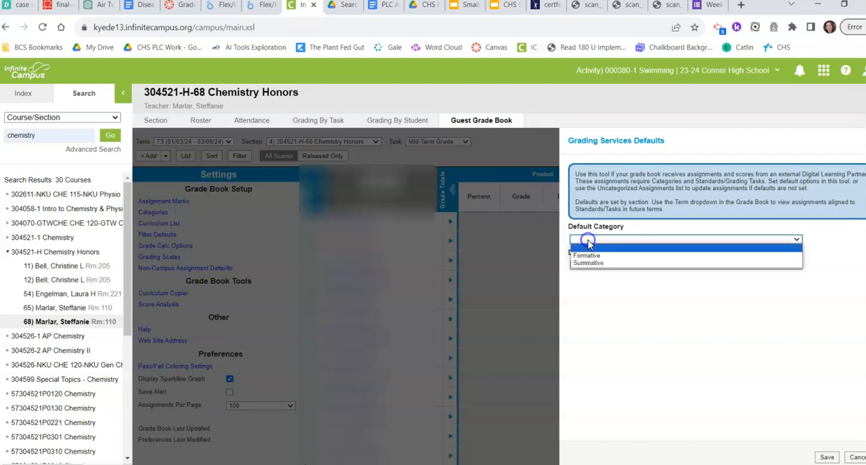
pyautogui.click(588, 257)
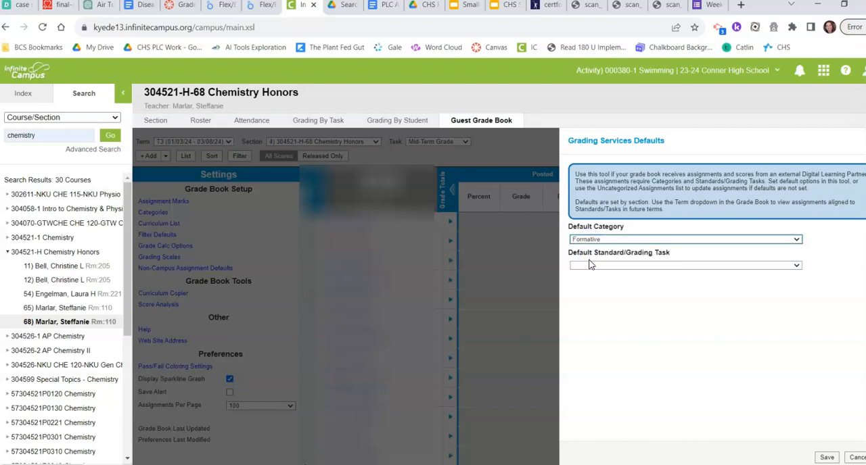
pyautogui.click(591, 266)
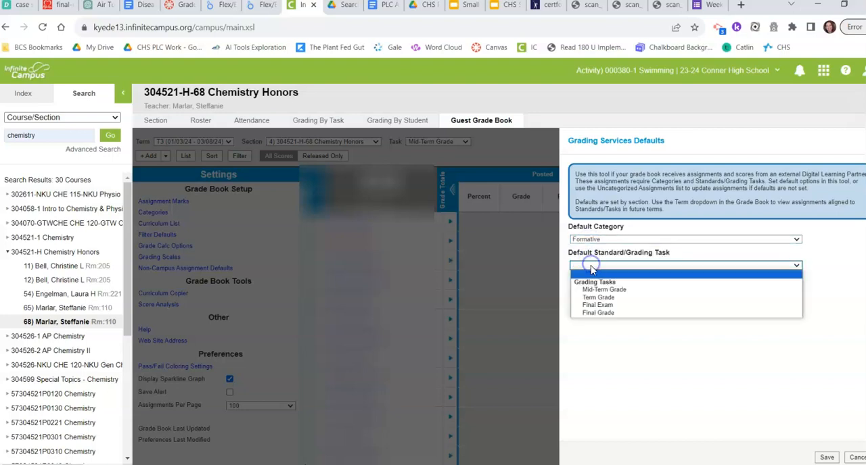
pyautogui.click(591, 299)
pyautogui.click(828, 458)
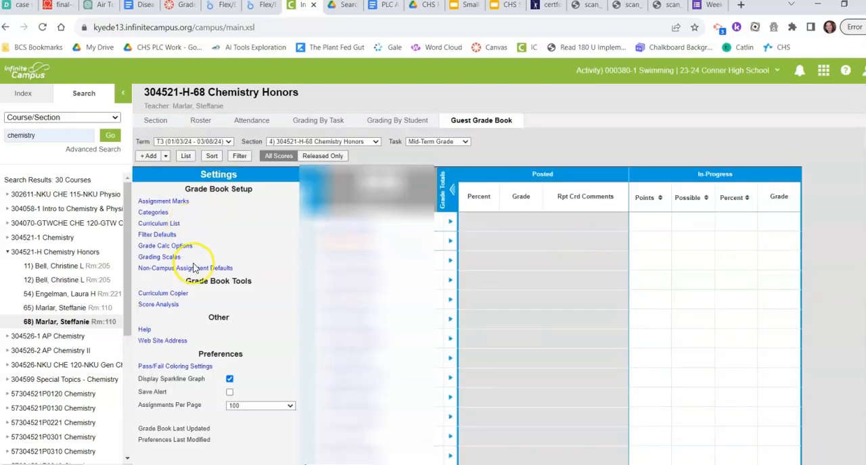
# Reopen the non-Campus assignment defaults, set the default category to Summative, and save
pyautogui.click(194, 268)
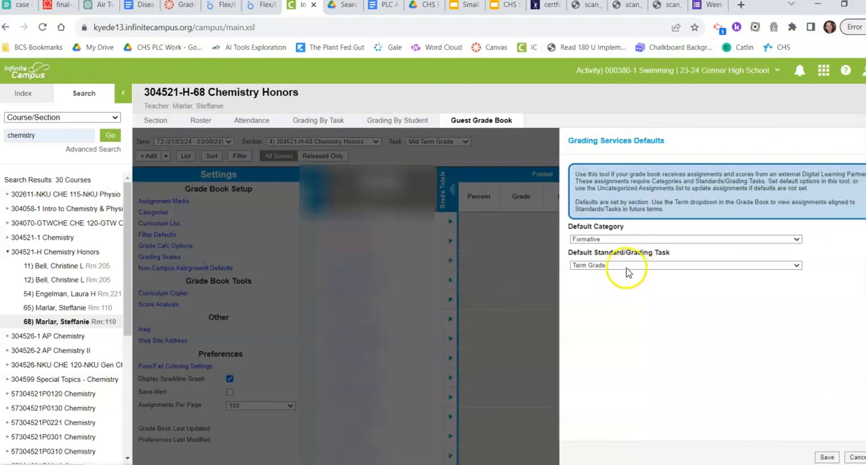
pyautogui.click(615, 241)
pyautogui.click(611, 263)
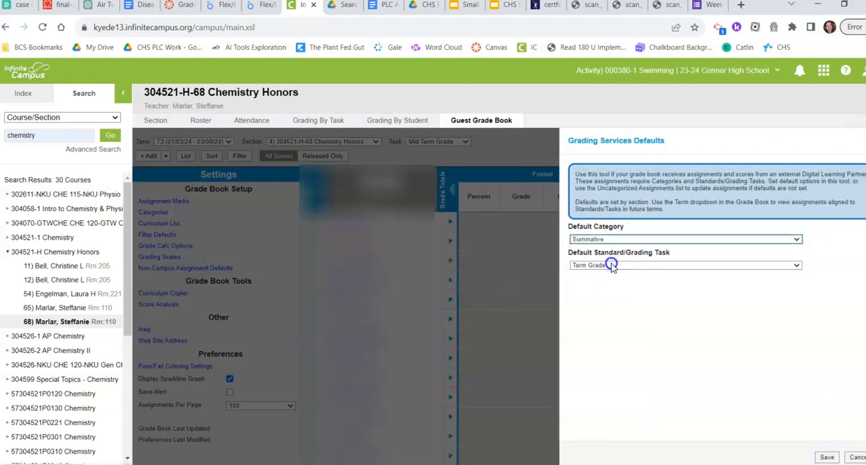
pyautogui.click(828, 458)
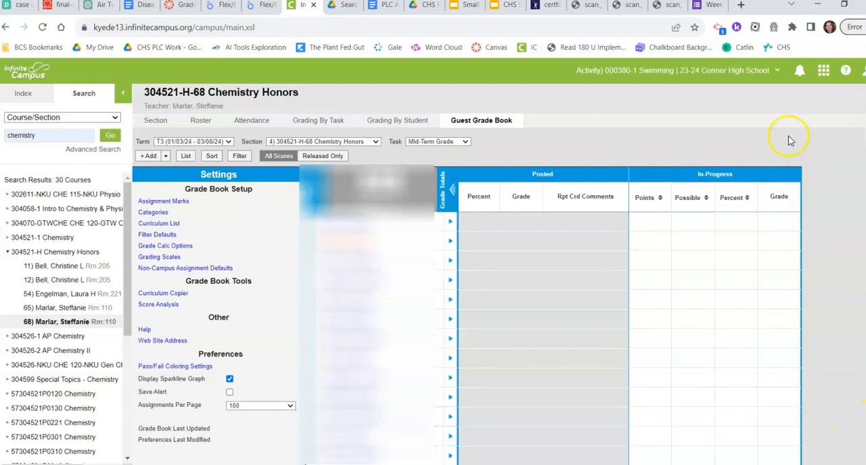
# Switch back to Canvas and view the Grade Sync utilities
pyautogui.click(177, 5)
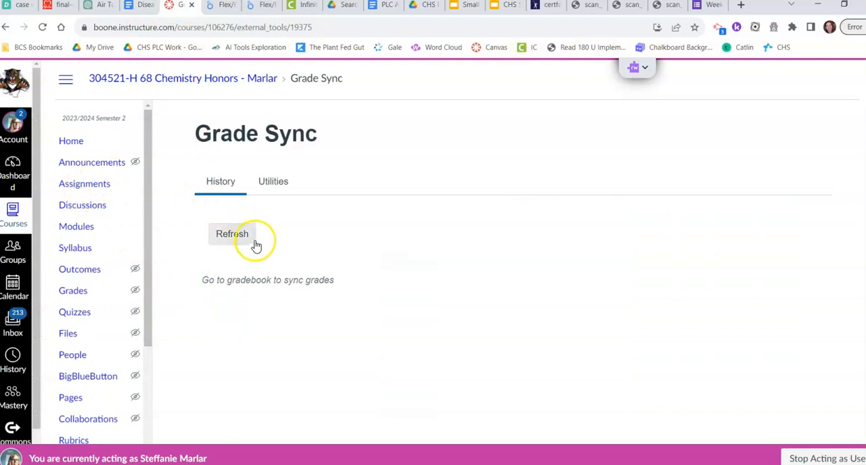
pyautogui.click(275, 182)
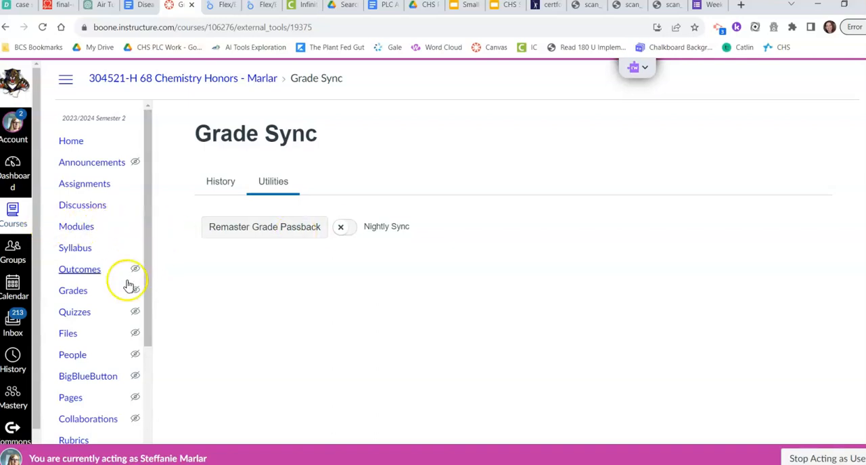
# Open the course gradebook and view its sync options, closing them without running a sync
pyautogui.click(84, 296)
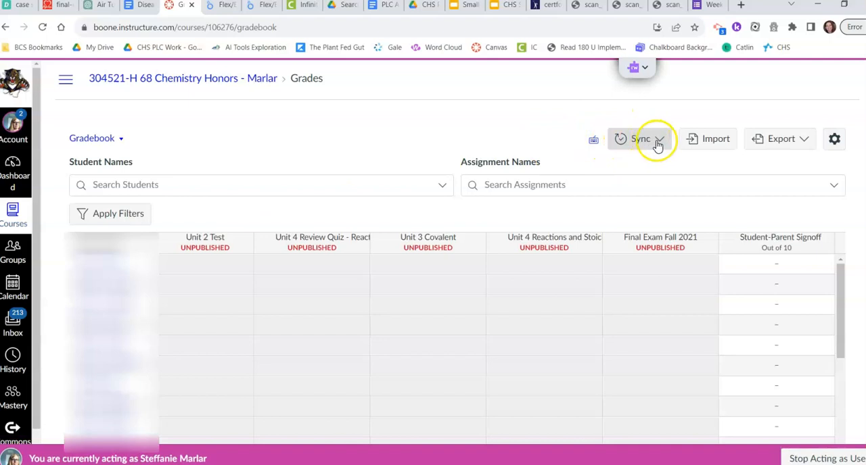
pyautogui.click(659, 141)
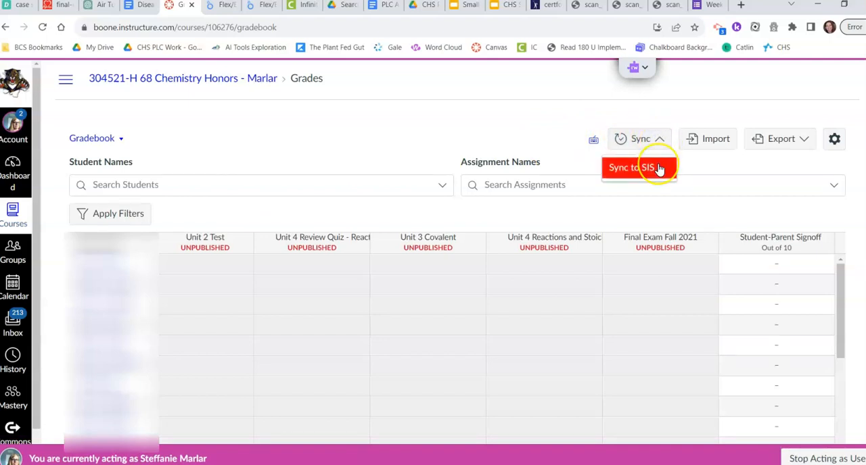
pyautogui.click(517, 90)
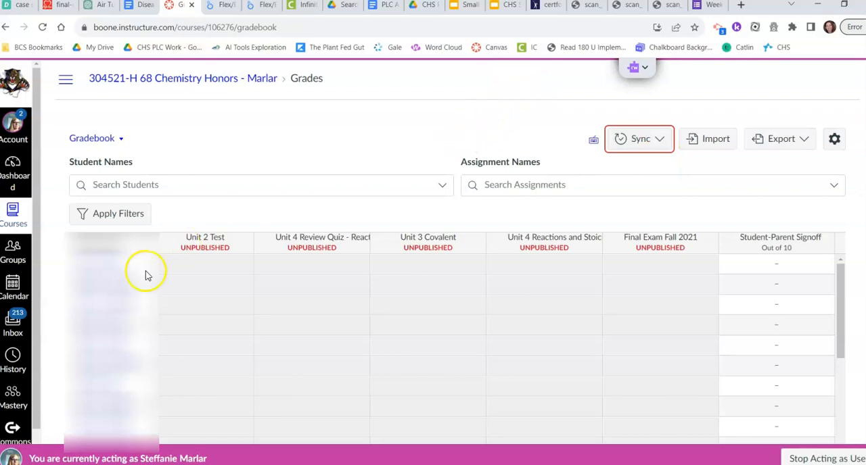